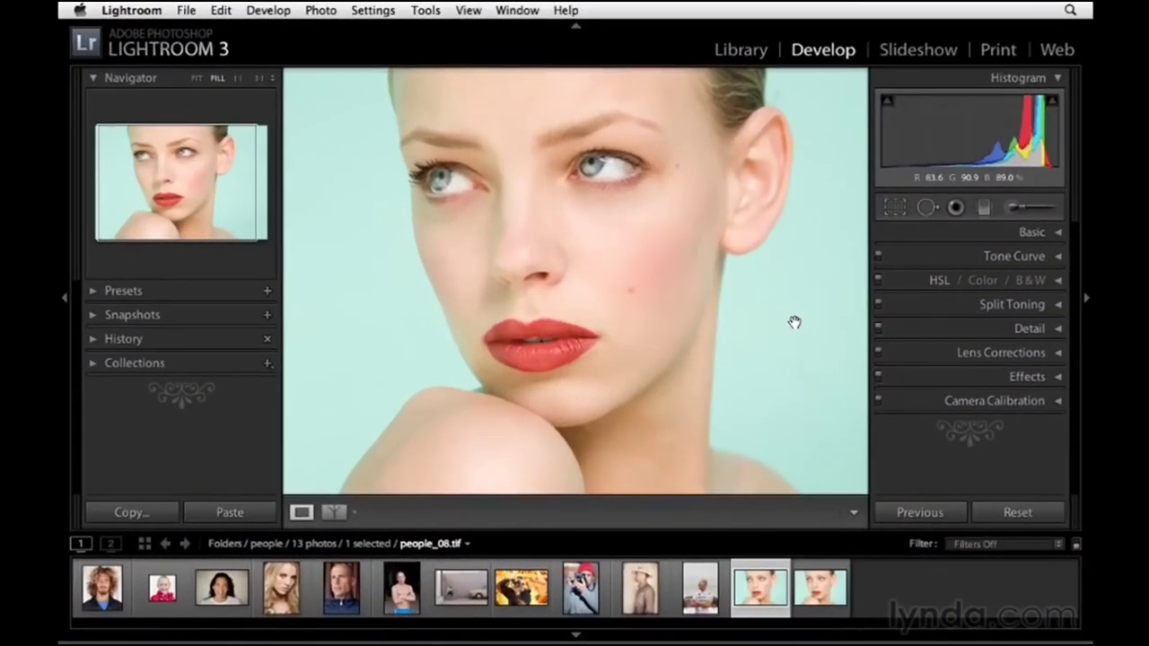
# Zoom the portrait to 1:1 and pan up to the model's left eye and eyebrow
pyautogui.click(623, 259)
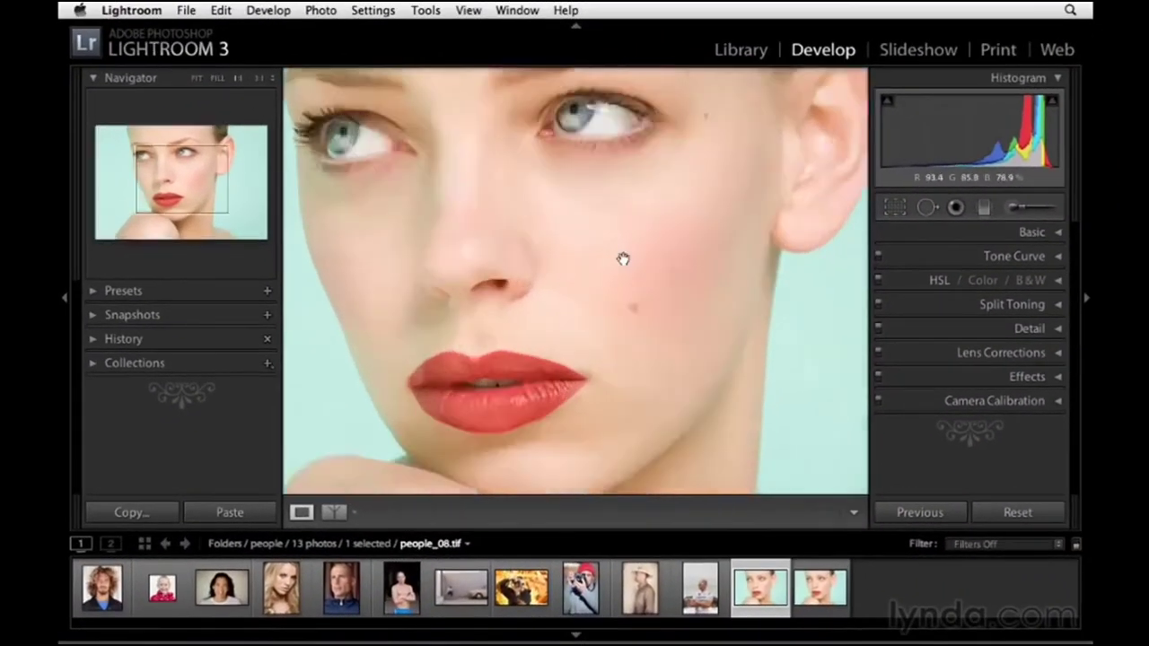
pyautogui.moveTo(602, 211); pyautogui.dragTo(620, 348)
pyautogui.moveTo(548, 231)
pyautogui.mouseDown()
pyautogui.moveTo(559, 303)
pyautogui.moveTo(520, 296)
pyautogui.mouseUp()
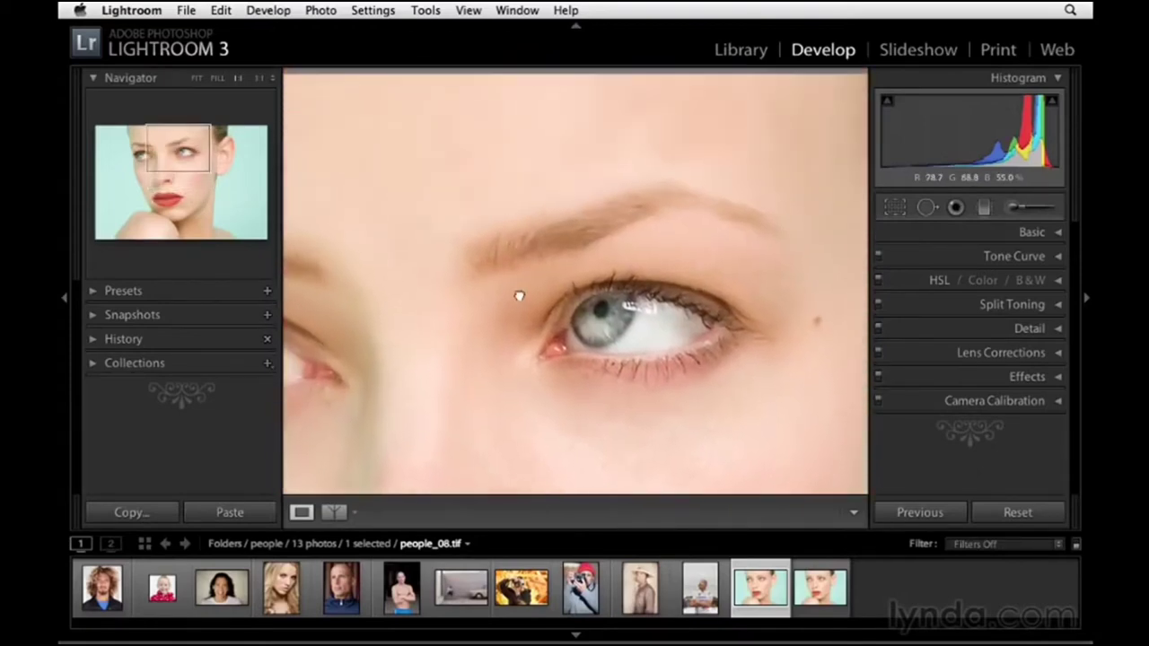
# Load the Adjustment Brush with the Soften Skin effect, Sharpness 1 and size 14.4
pyautogui.press('k')
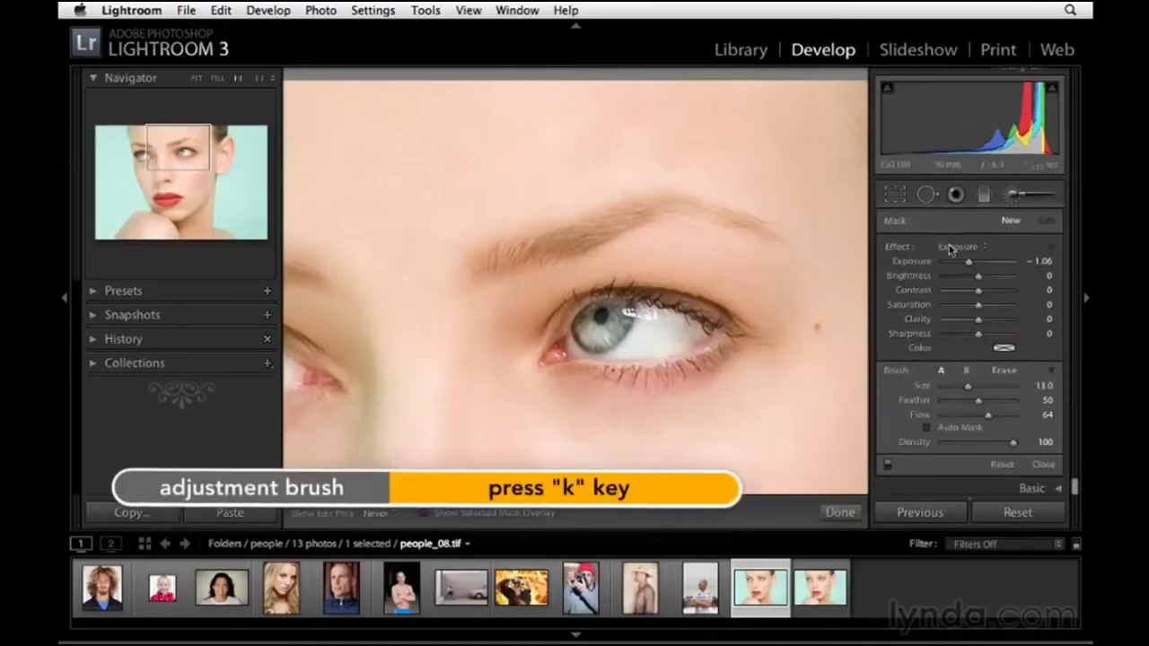
pyautogui.click(954, 247)
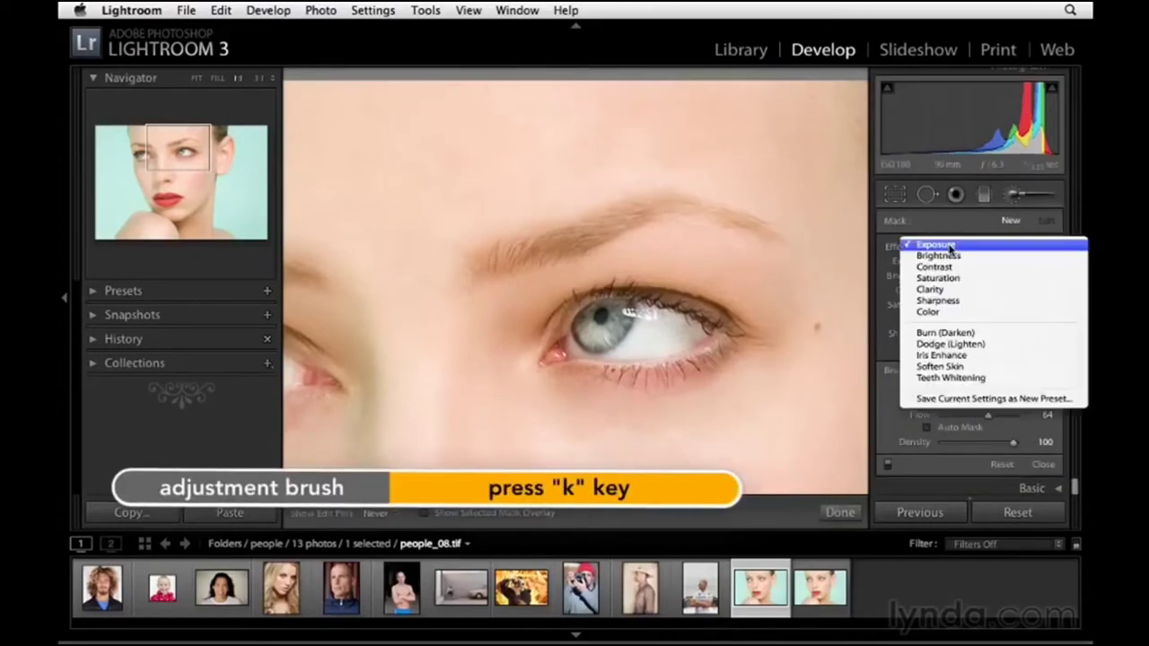
pyautogui.click(944, 367)
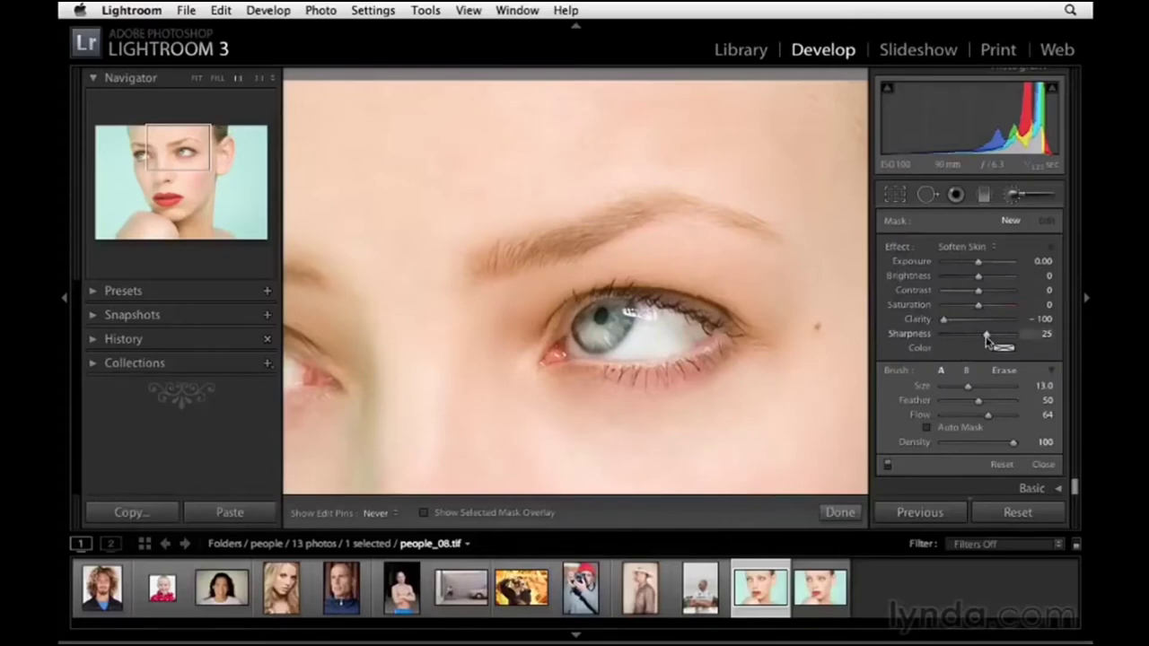
pyautogui.moveTo(987, 337); pyautogui.dragTo(986, 337)
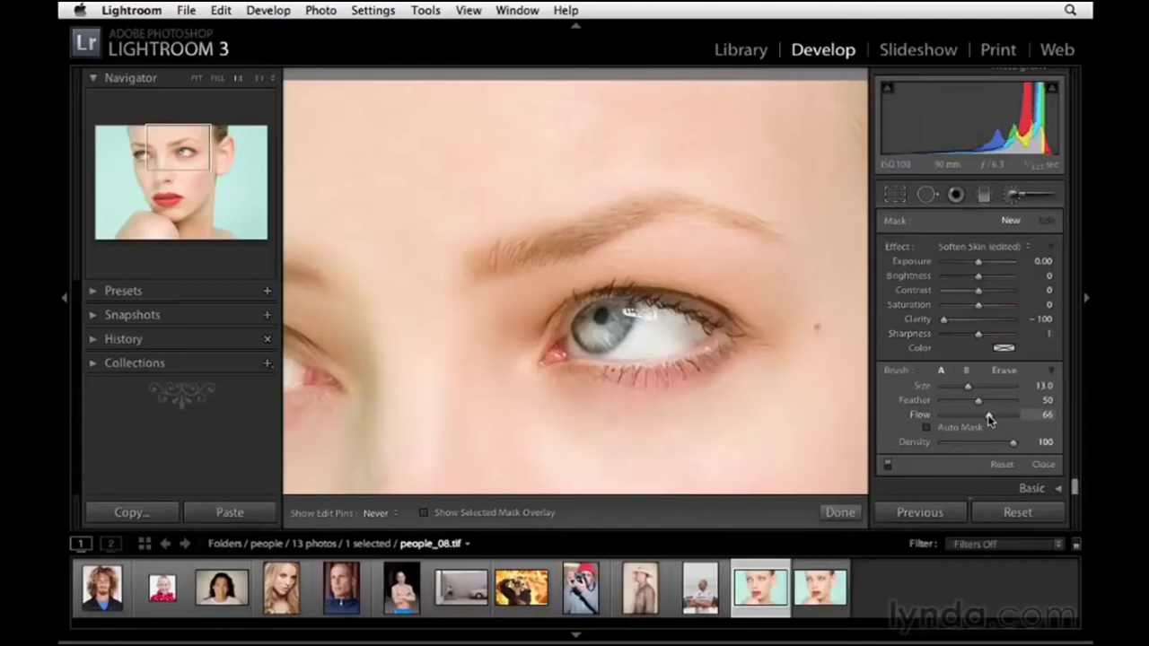
pyautogui.moveTo(967, 386); pyautogui.dragTo(983, 405)
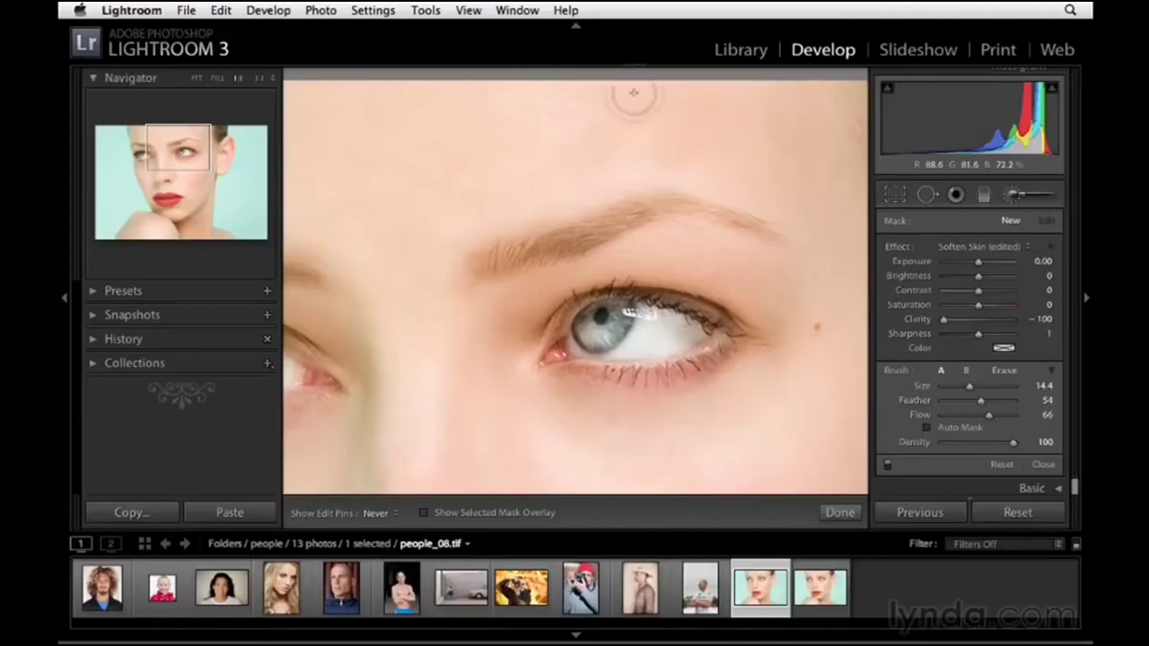
# Paint Clarity −100 softening over the forehead, eyes, nose, lips and chin
pyautogui.click(484, 142)
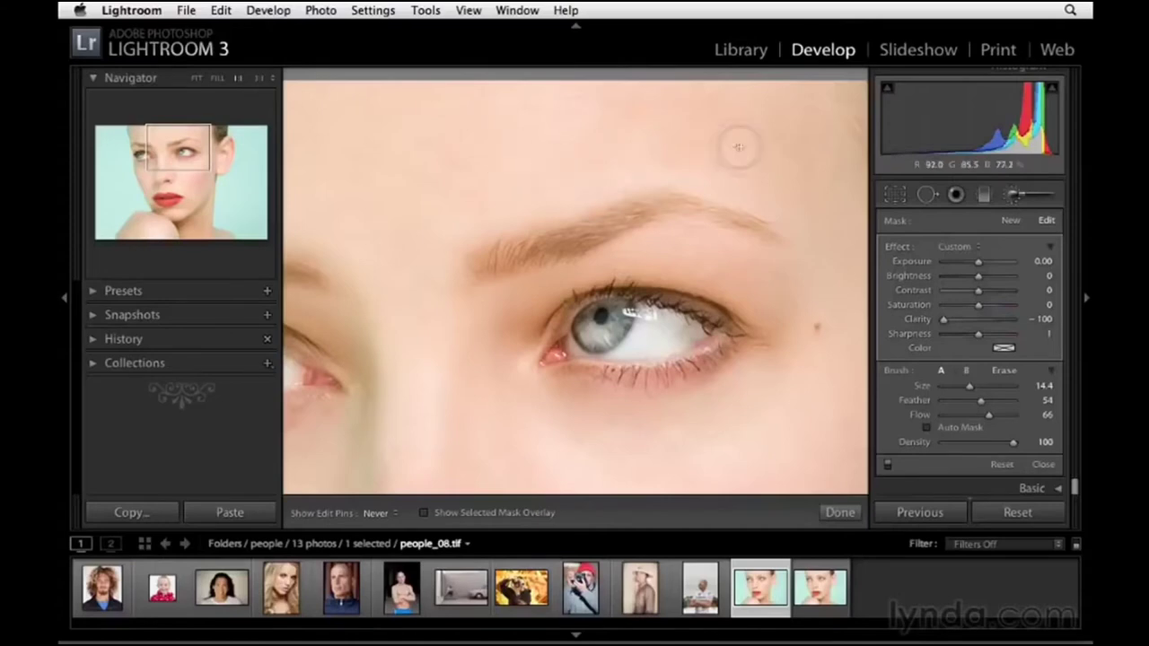
pyautogui.moveTo(464, 164); pyautogui.dragTo(628, 201)
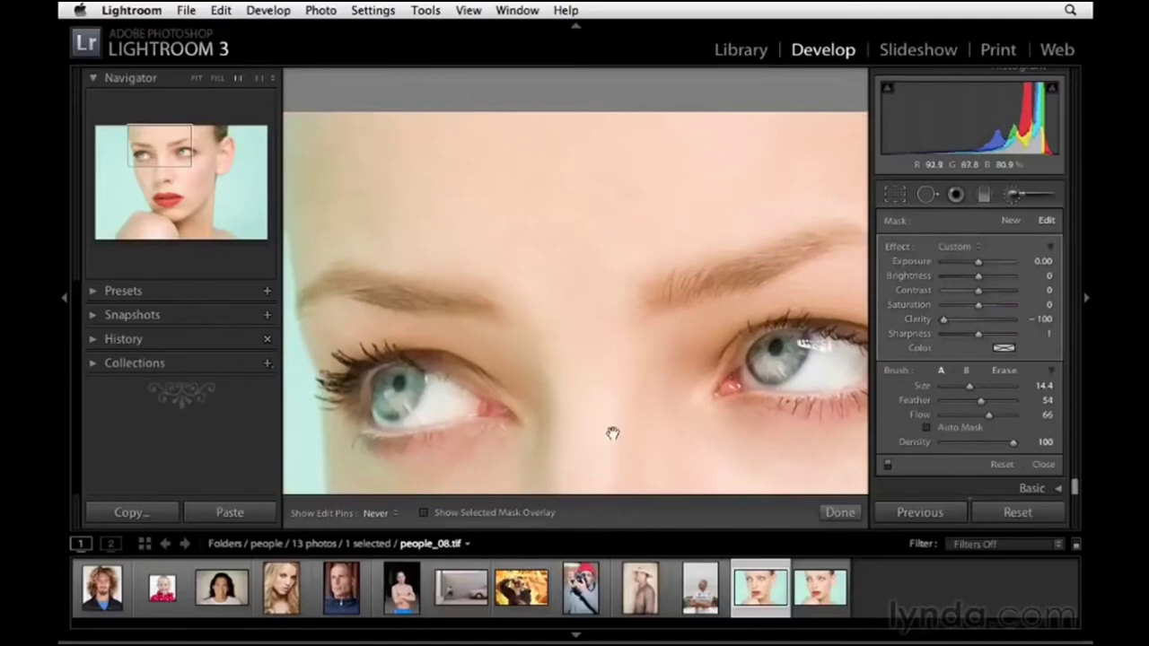
pyautogui.moveTo(612, 433); pyautogui.dragTo(598, 249)
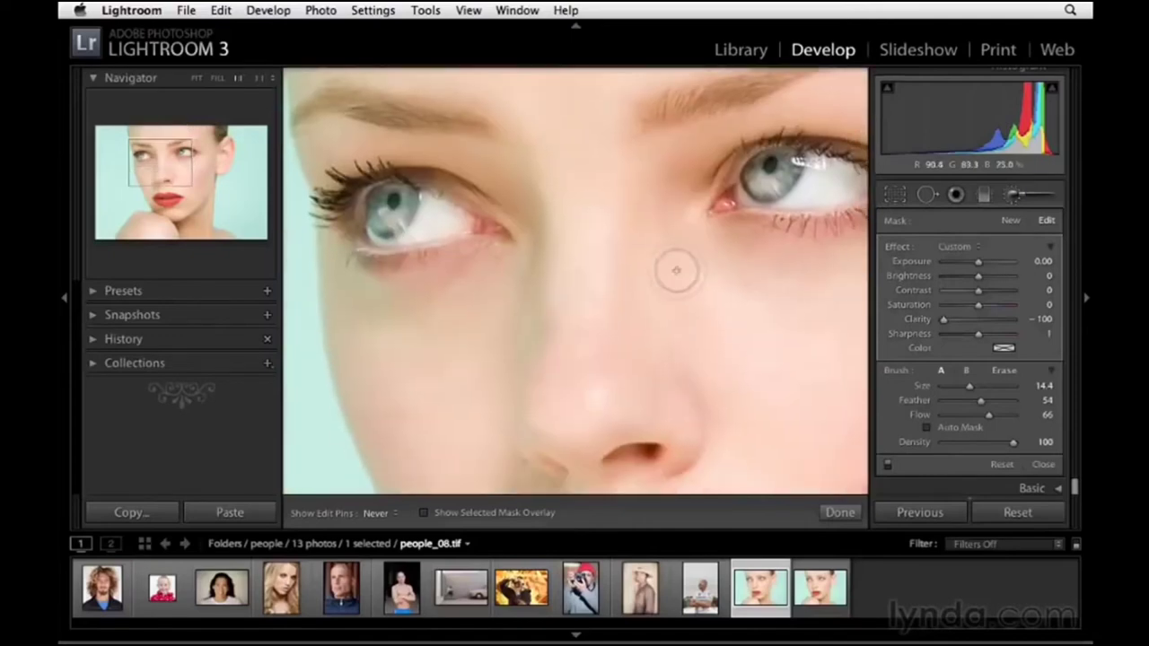
pyautogui.moveTo(759, 380); pyautogui.dragTo(533, 332)
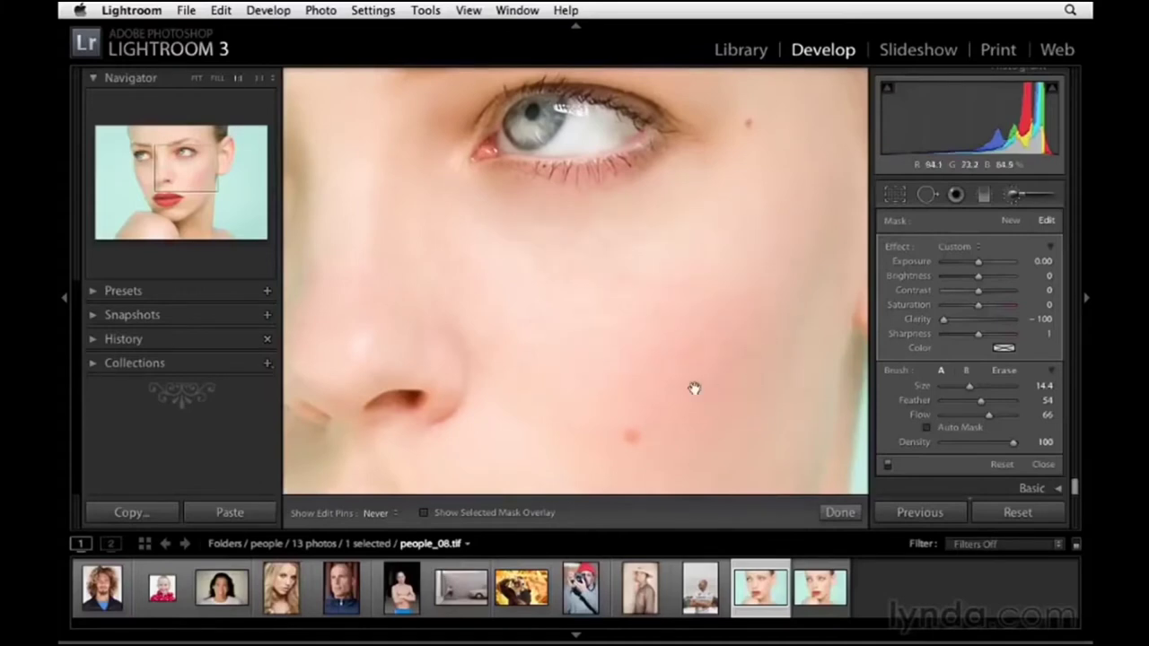
pyautogui.moveTo(695, 387); pyautogui.dragTo(726, 246)
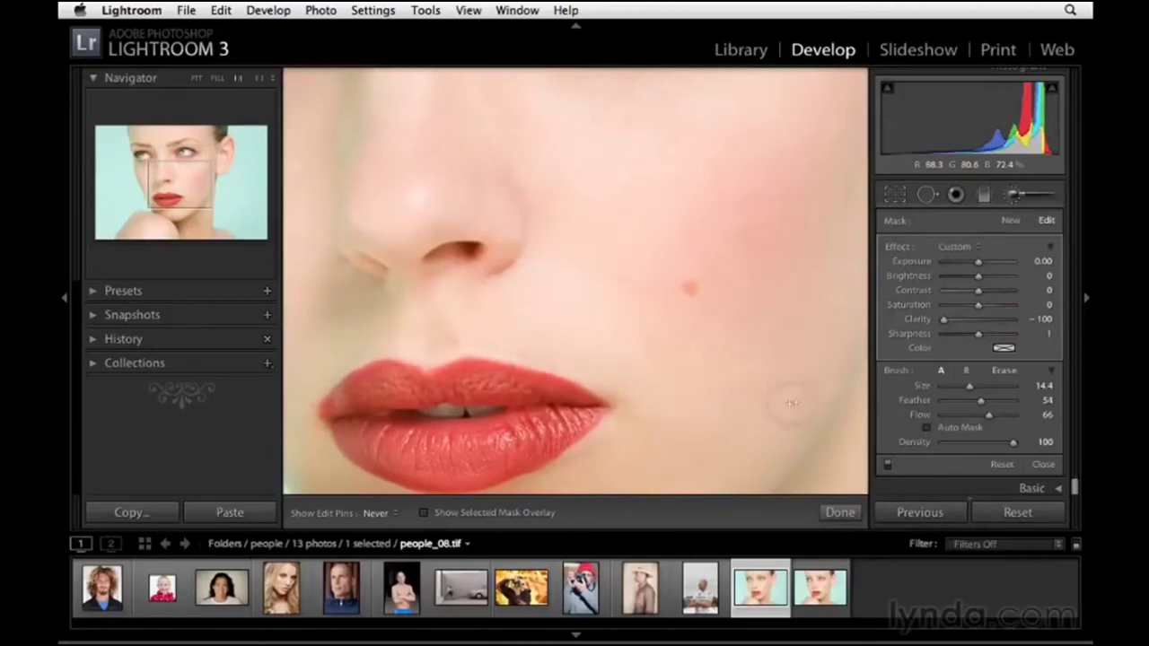
pyautogui.moveTo(654, 454); pyautogui.dragTo(692, 302)
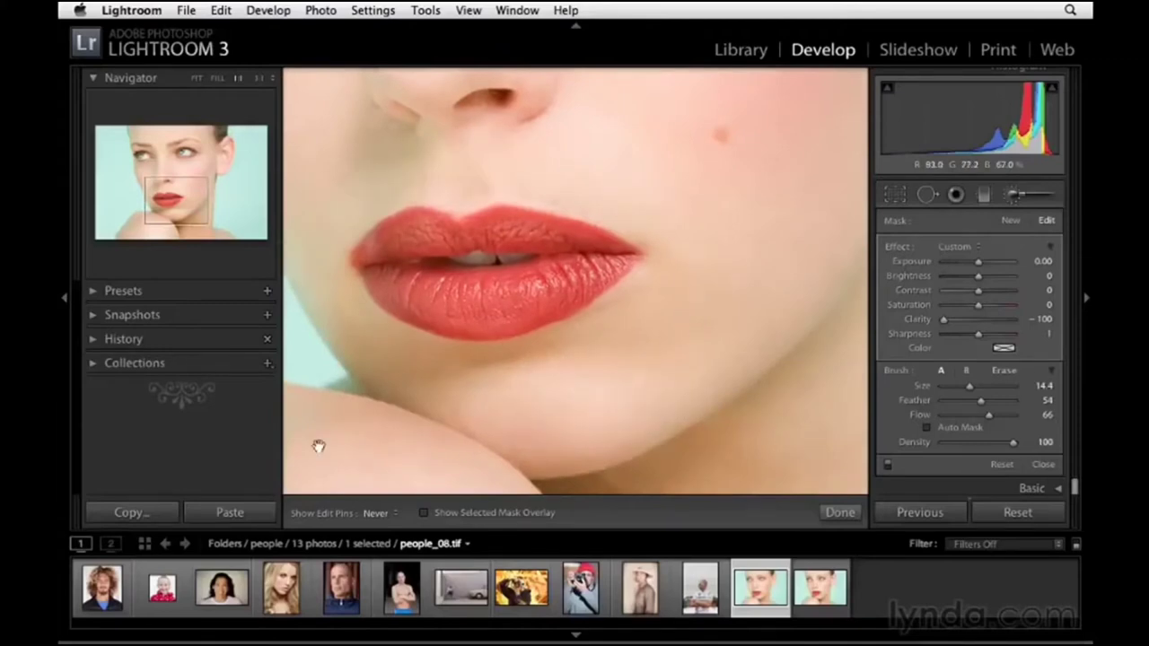
pyautogui.moveTo(512, 369)
pyautogui.mouseDown()
pyautogui.moveTo(643, 261)
pyautogui.moveTo(717, 226)
pyautogui.mouseUp()
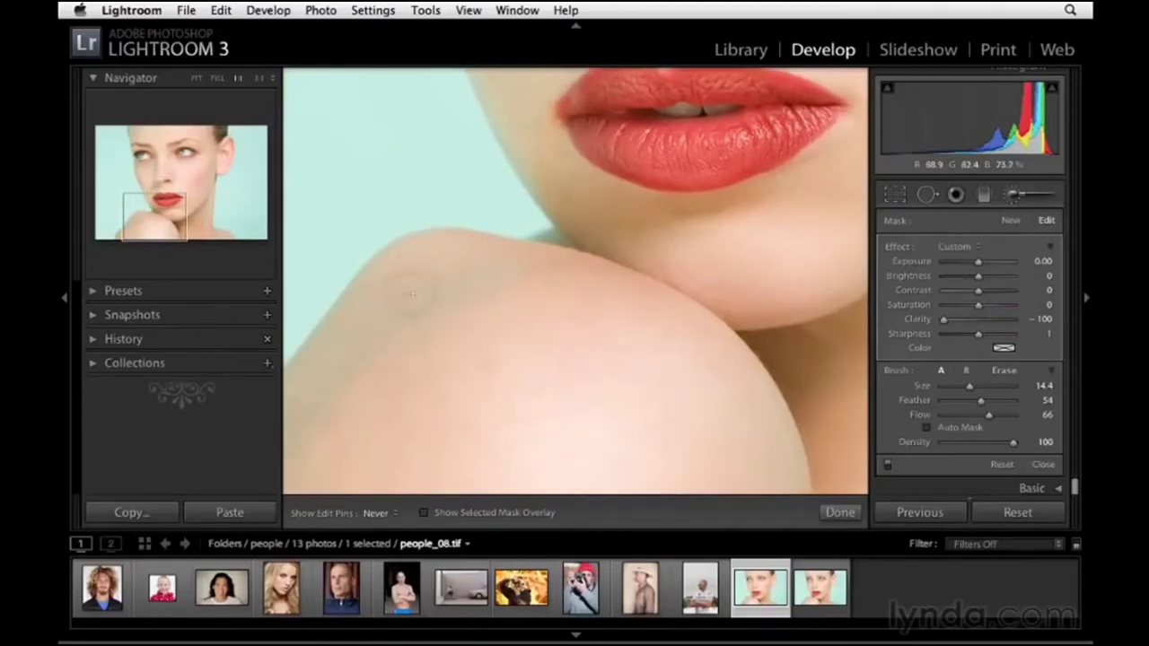
# Shrink the brush to size 9.0 and refine softening around the eyes and forehead
pyautogui.scroll(5, 591, 318)
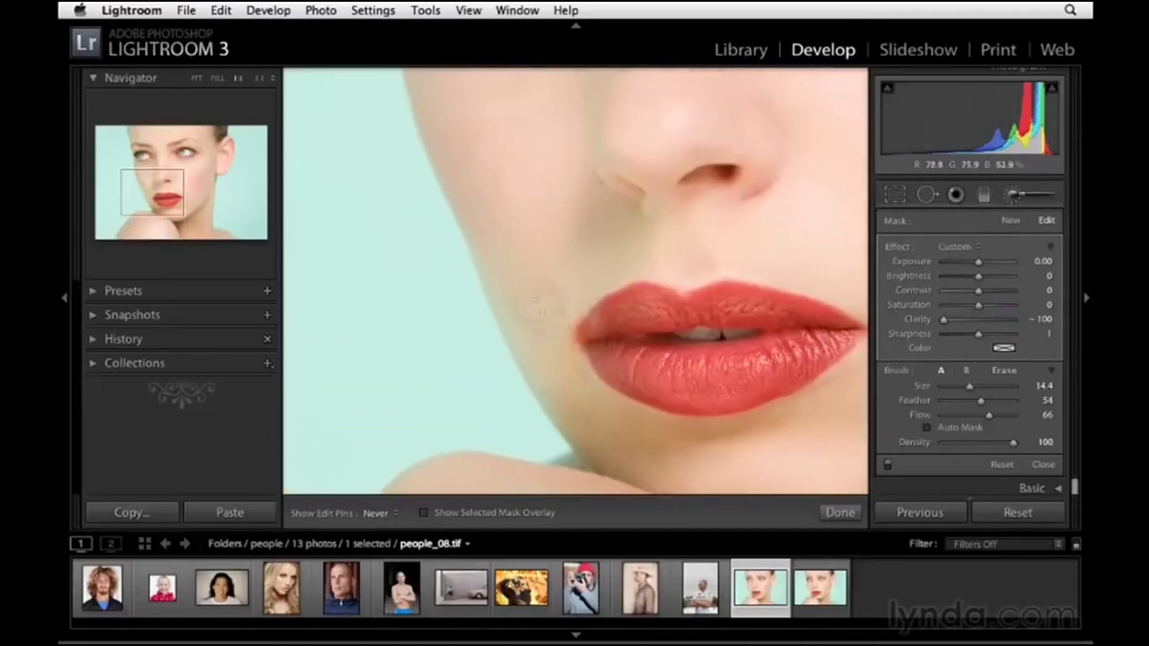
pyautogui.scroll(5, 567, 266)
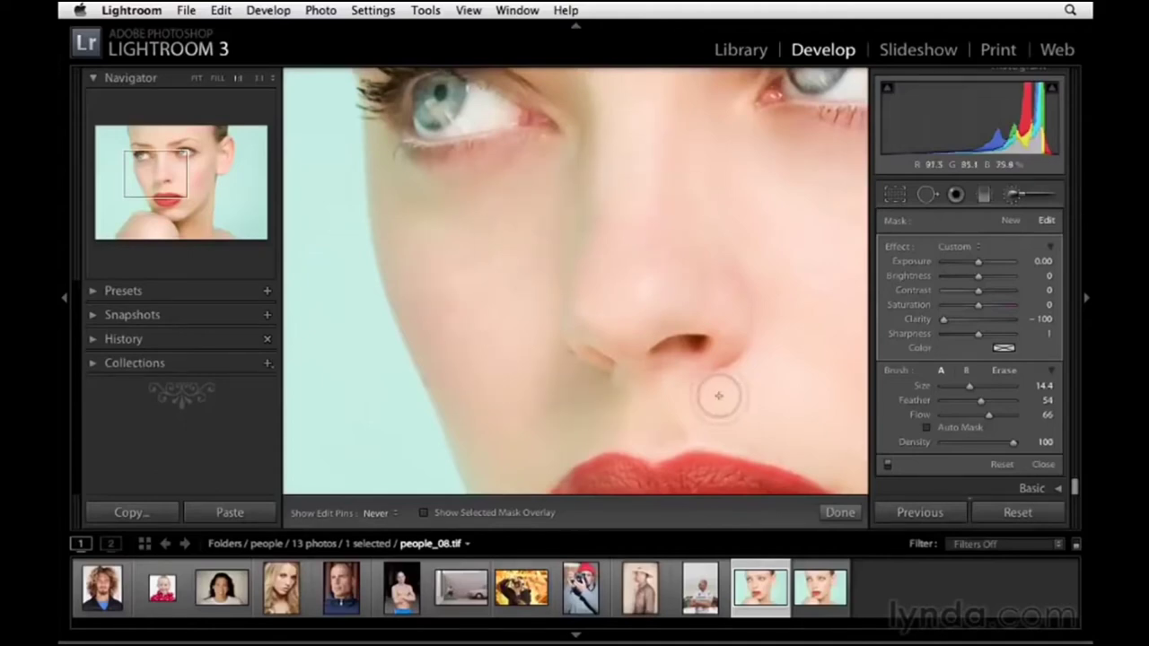
pyautogui.moveTo(730, 346); pyautogui.dragTo(679, 384)
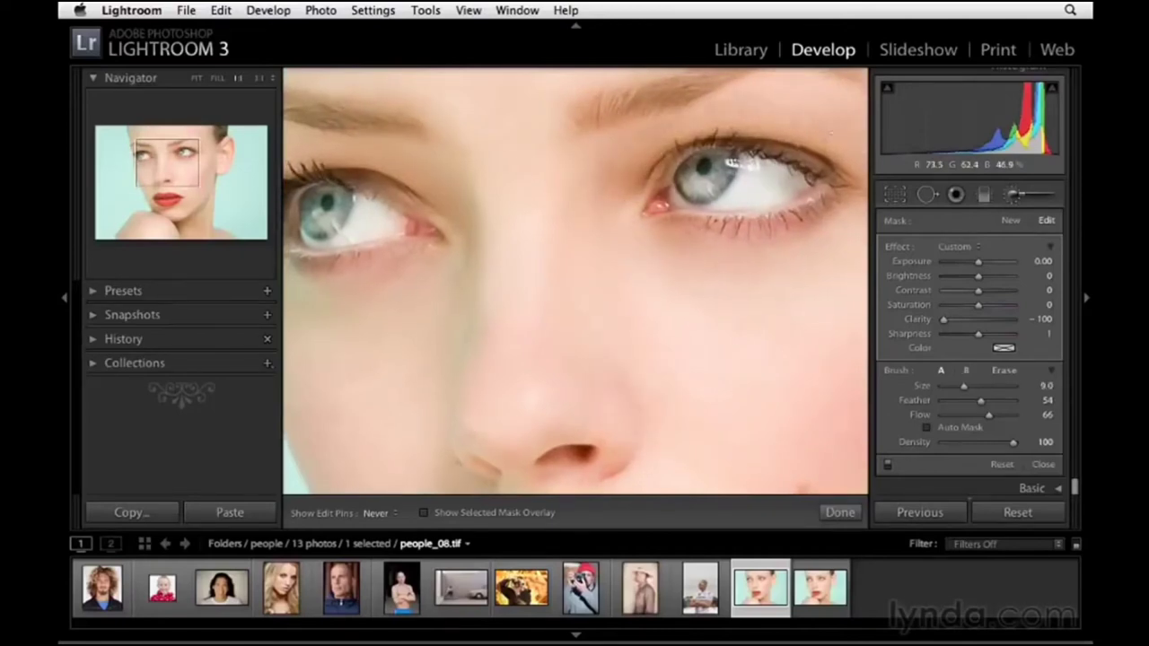
pyautogui.moveTo(830, 131); pyautogui.dragTo(773, 187)
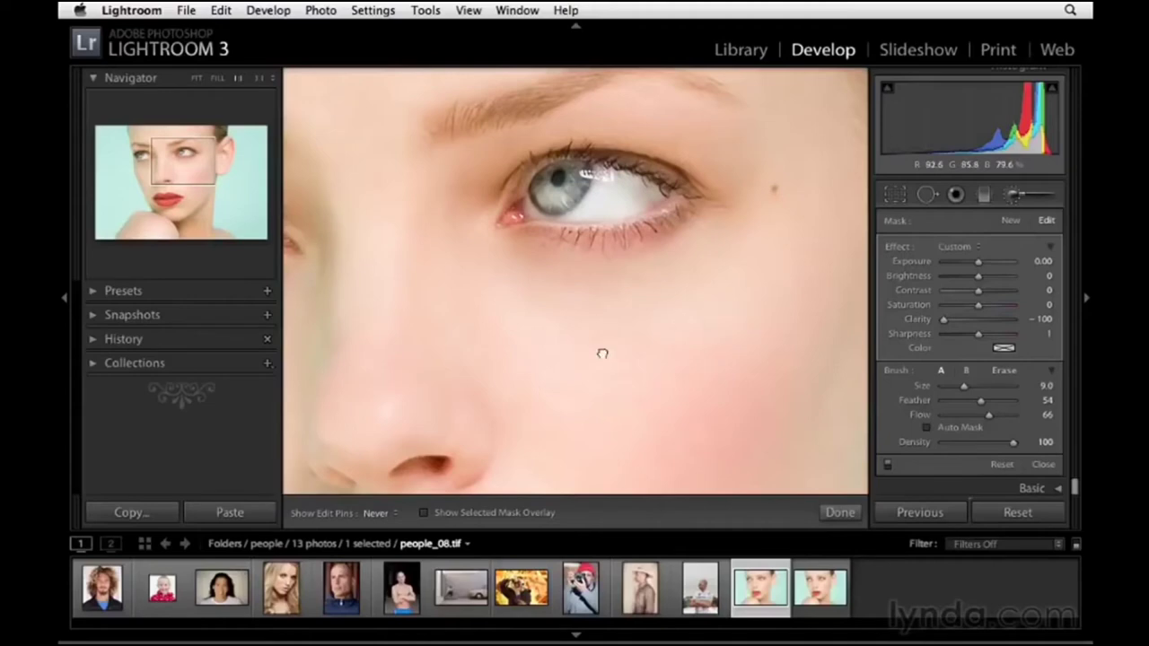
pyautogui.hscroll(3, 607, 351)
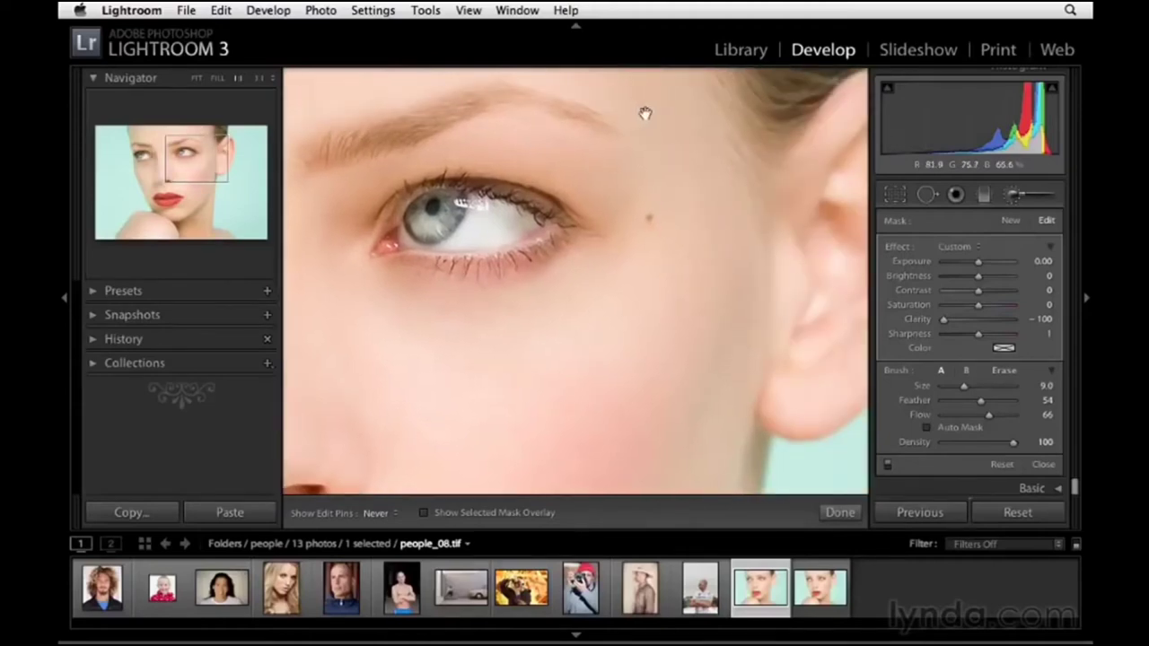
pyautogui.moveTo(637, 116); pyautogui.dragTo(695, 264)
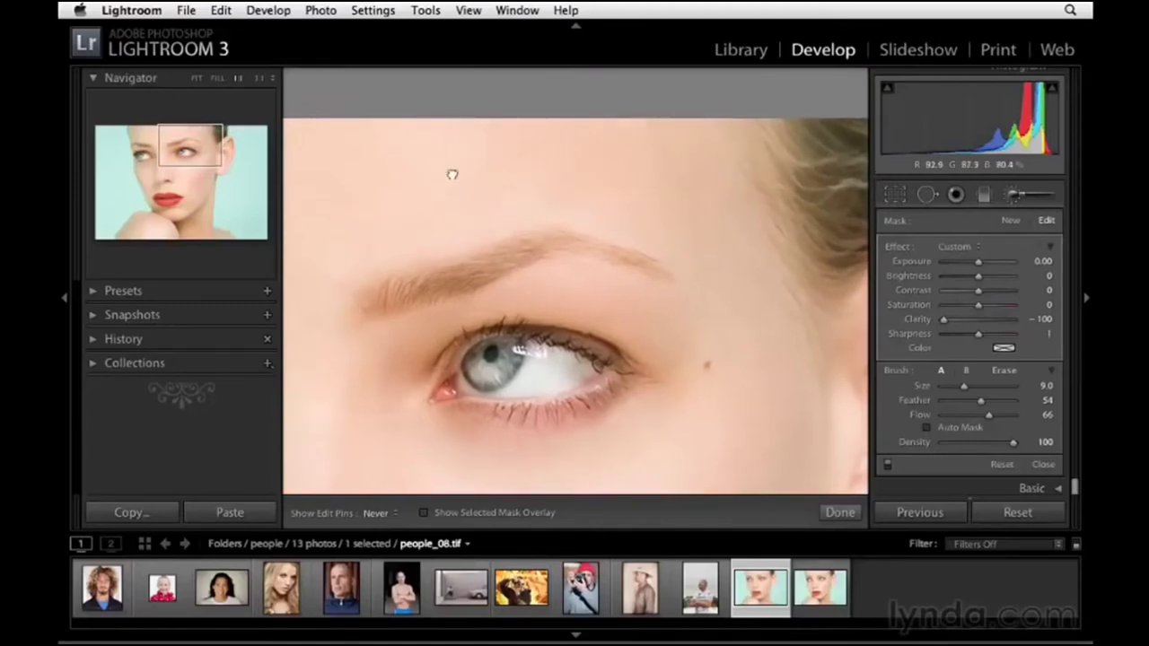
pyautogui.moveTo(451, 174); pyautogui.dragTo(667, 159)
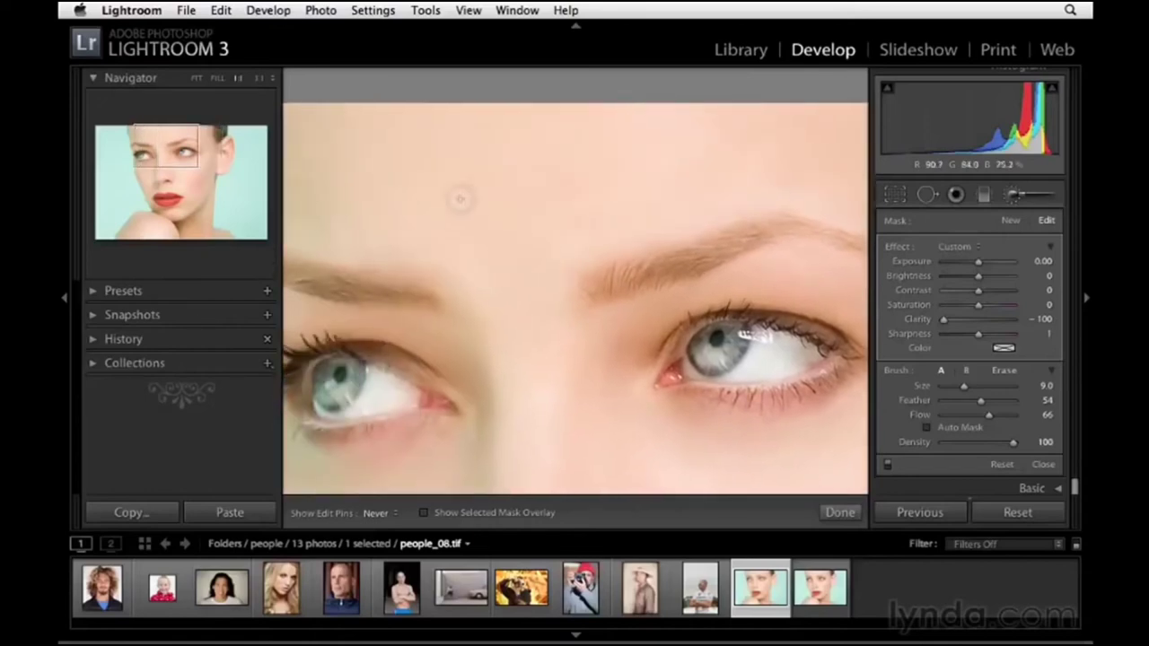
# Compare the softened skin Before/After at fit view, then view the eyes at 1:1
pyautogui.press('z')
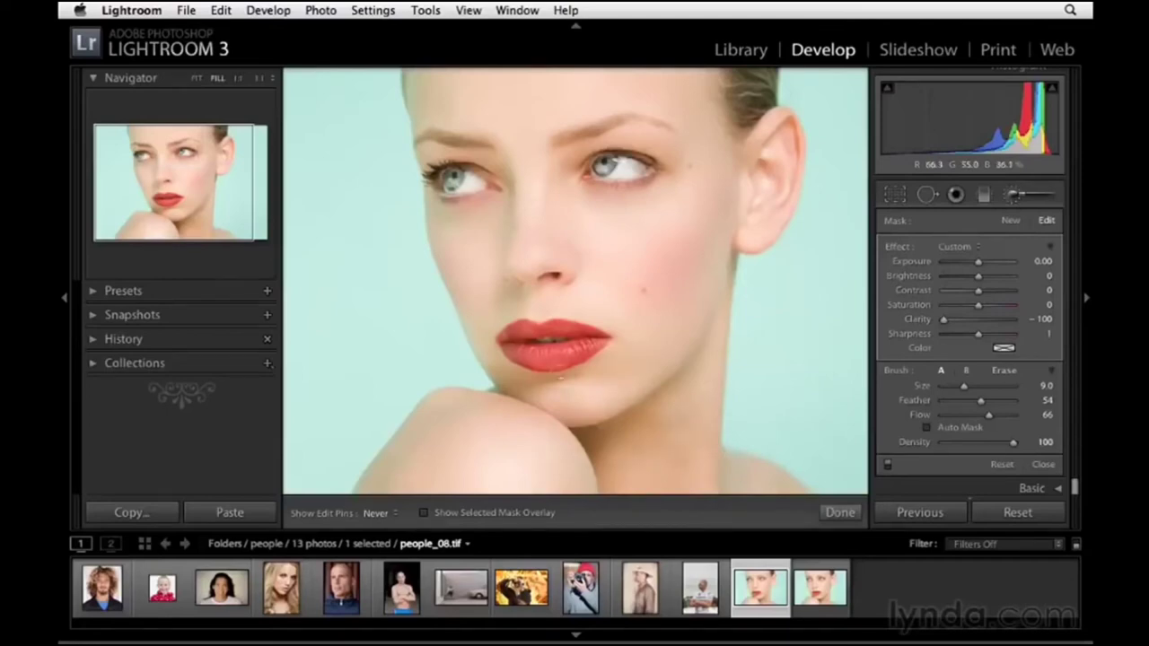
pyautogui.press('\\')
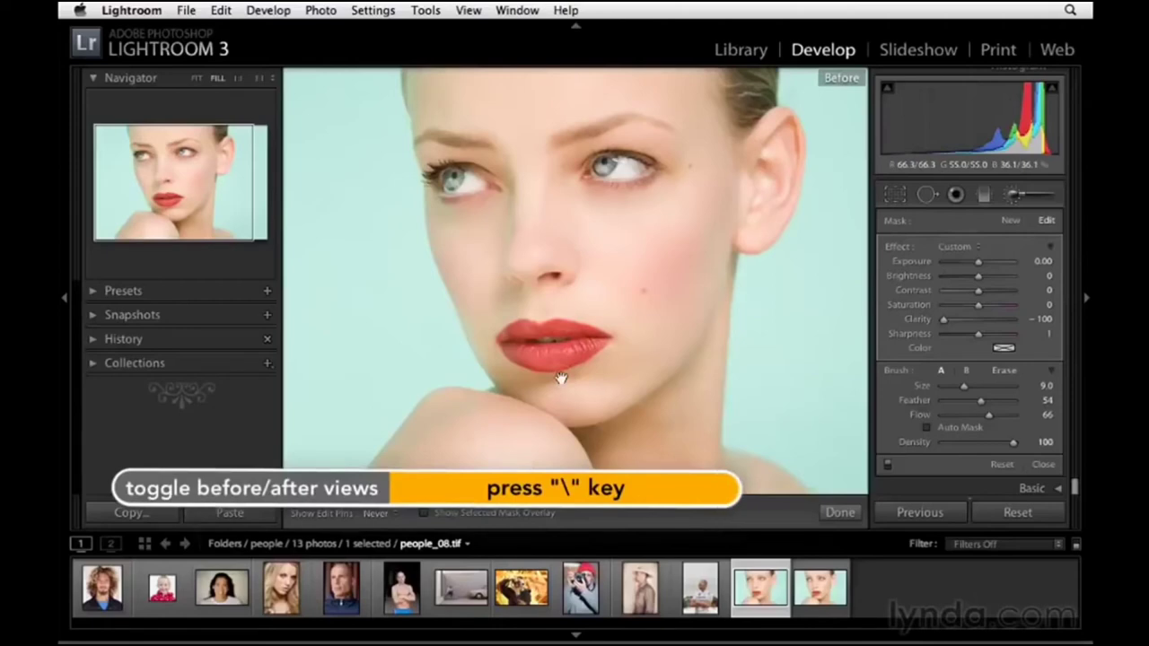
pyautogui.press('\\')
pyautogui.press('z')
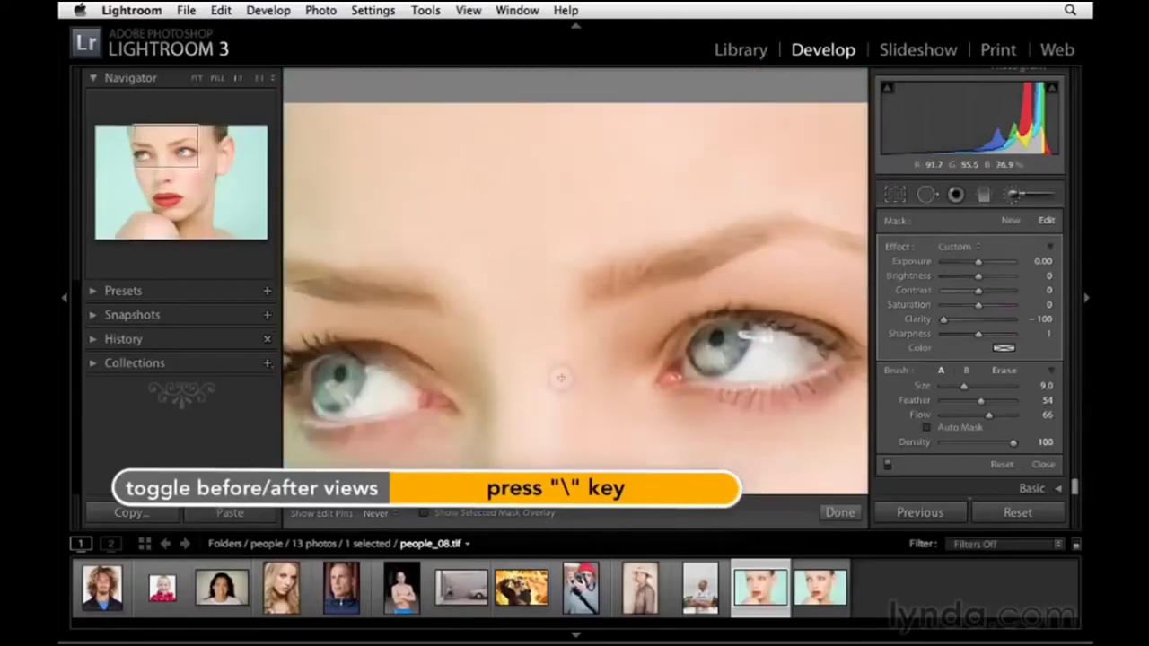
# Zoom to 3:1 on the forehead skin and compare it Before/After
pyautogui.click(259, 78)
pyautogui.moveTo(730, 135); pyautogui.dragTo(576, 390)
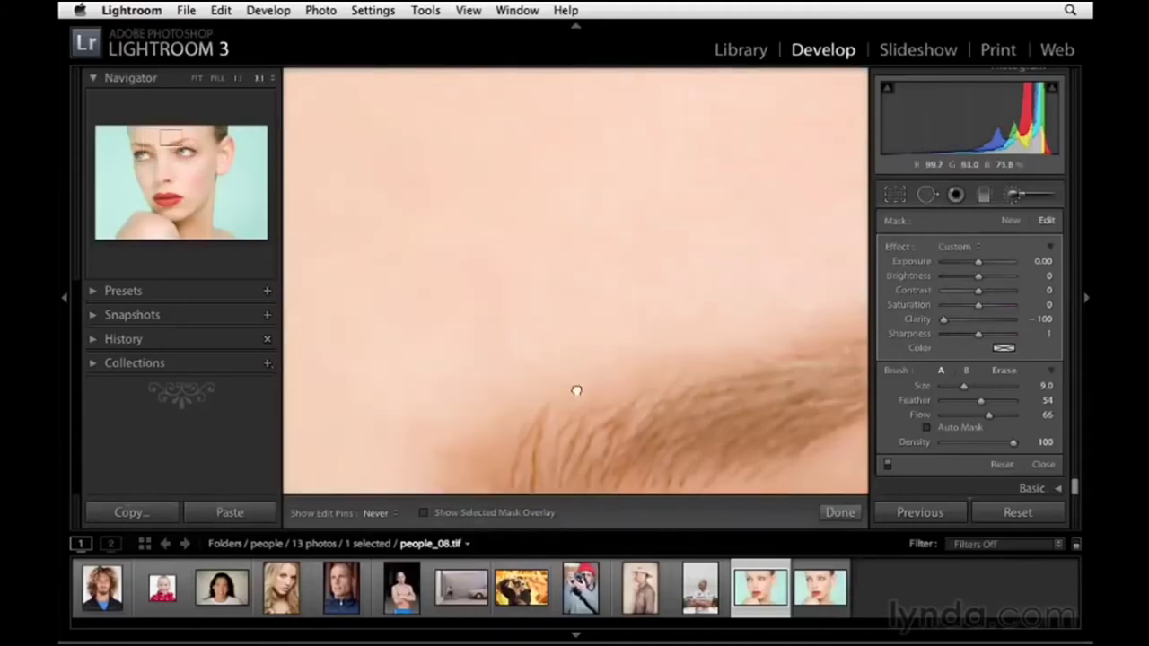
pyautogui.scroll(3, 579, 390)
pyautogui.scroll(3, 592, 393)
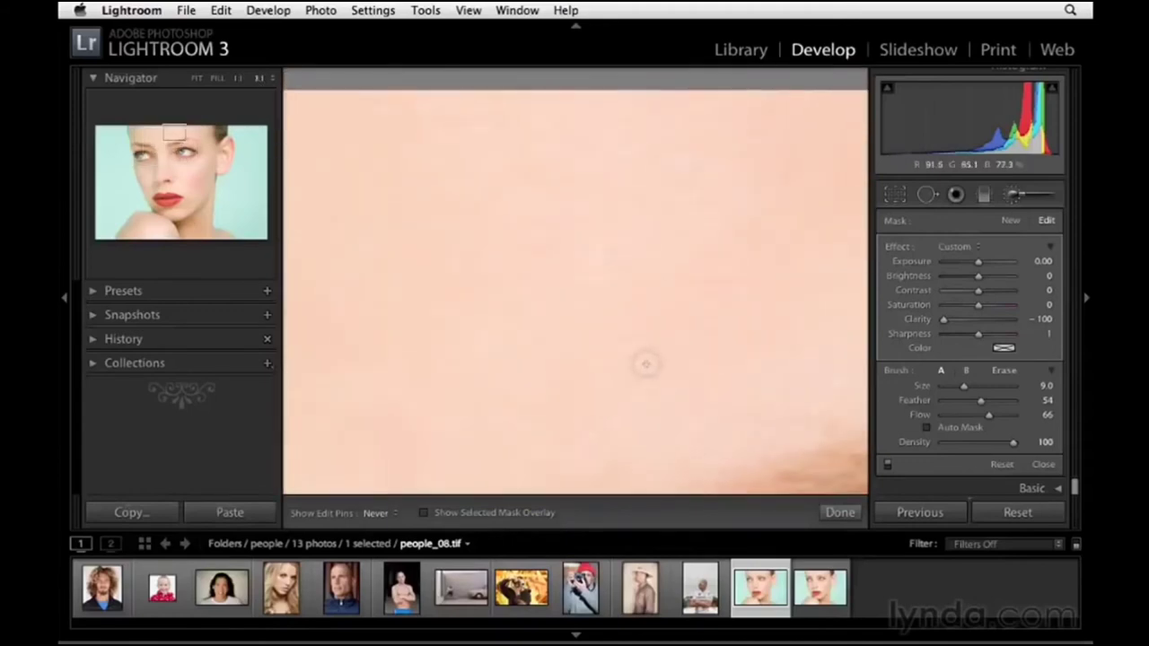
pyautogui.press('\\')
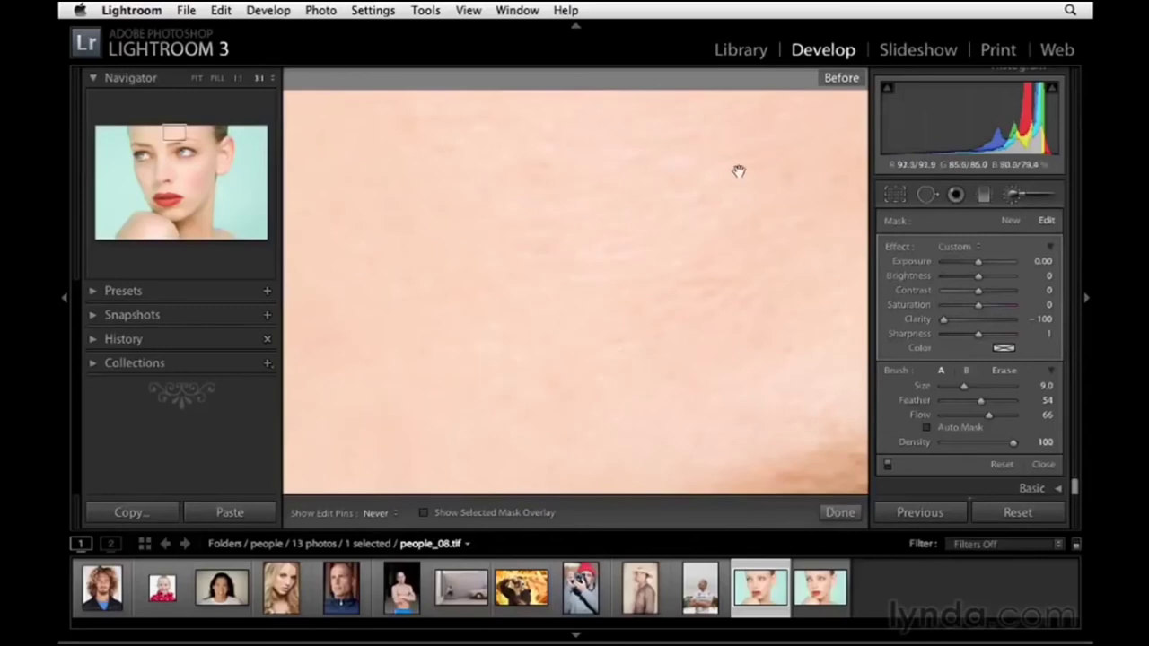
pyautogui.press('\\')
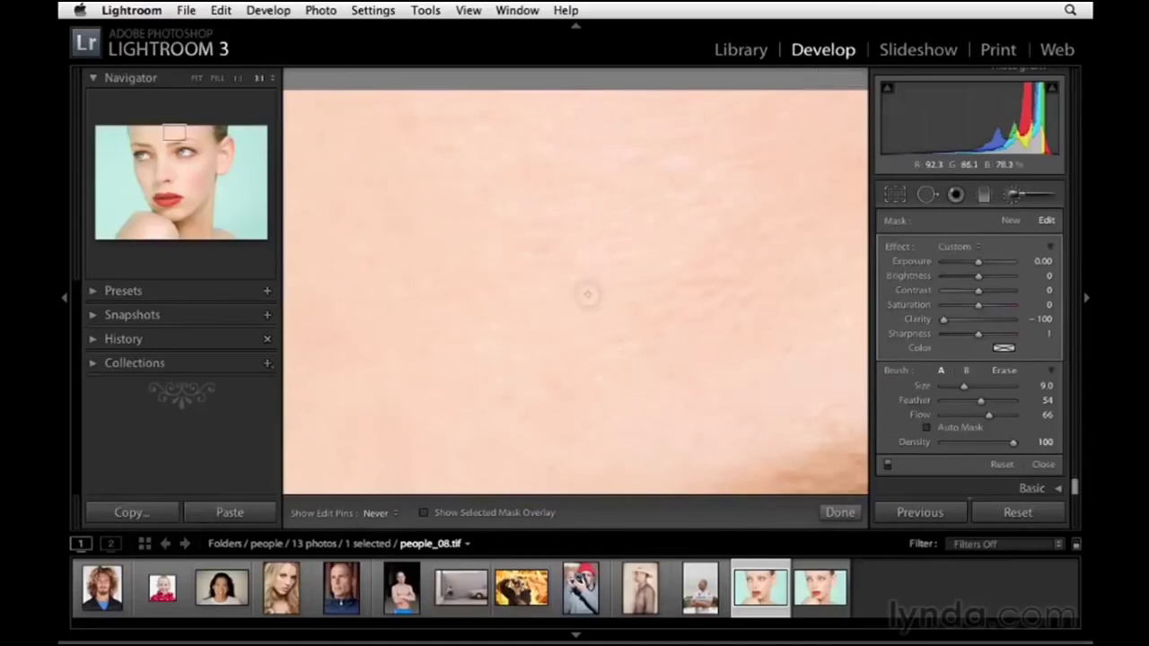
# Ease the brush Clarity to −93, recheck Before/After, zoom out and close the brush
pyautogui.moveTo(971, 339); pyautogui.dragTo(954, 338)
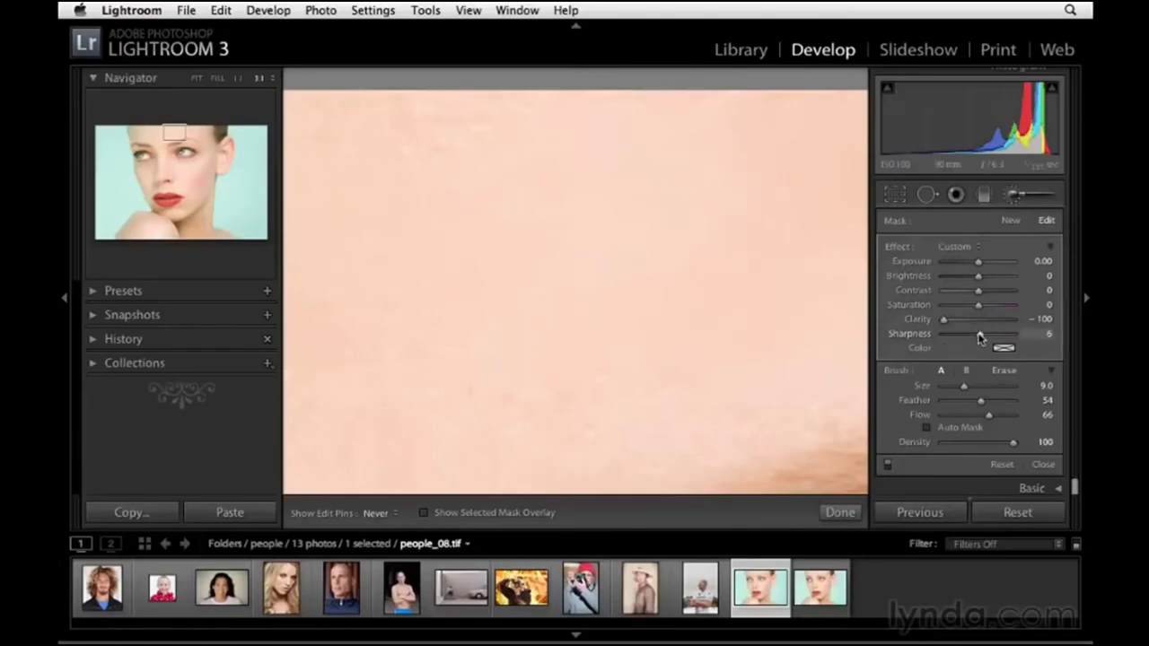
pyautogui.moveTo(942, 319); pyautogui.dragTo(945, 319)
pyautogui.press('\\')
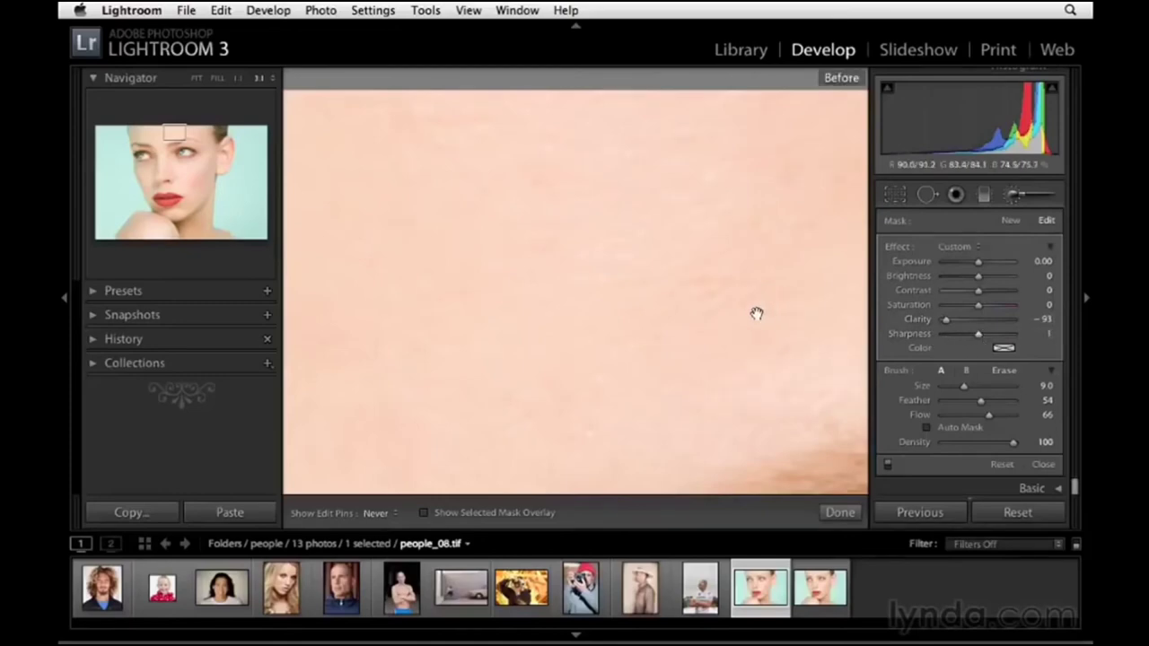
pyautogui.press('\\')
pyautogui.press('\\')
pyautogui.press('\\')
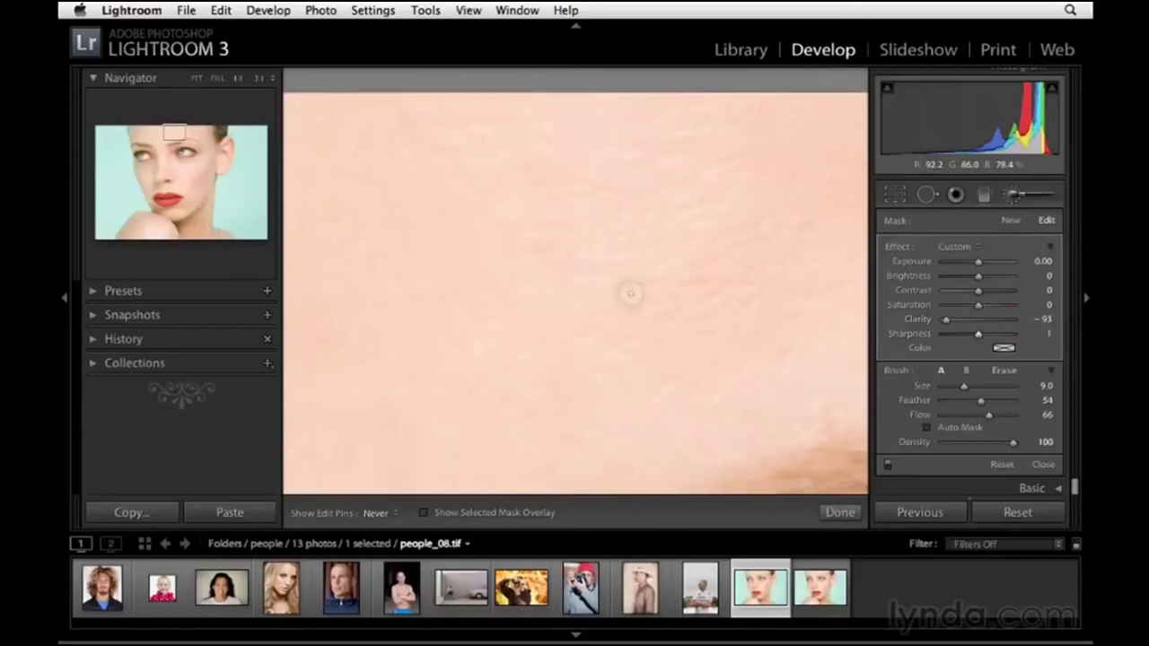
pyautogui.hotkey('ctrl', '-')
pyautogui.hotkey('ctrl', '-')
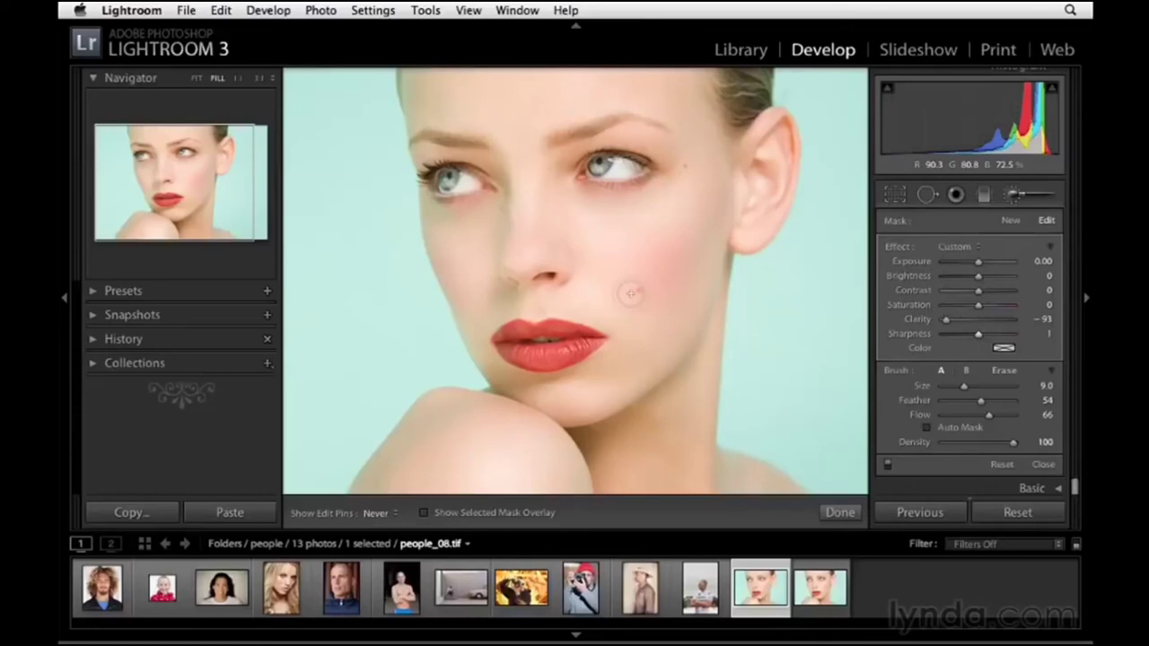
pyautogui.press('k')
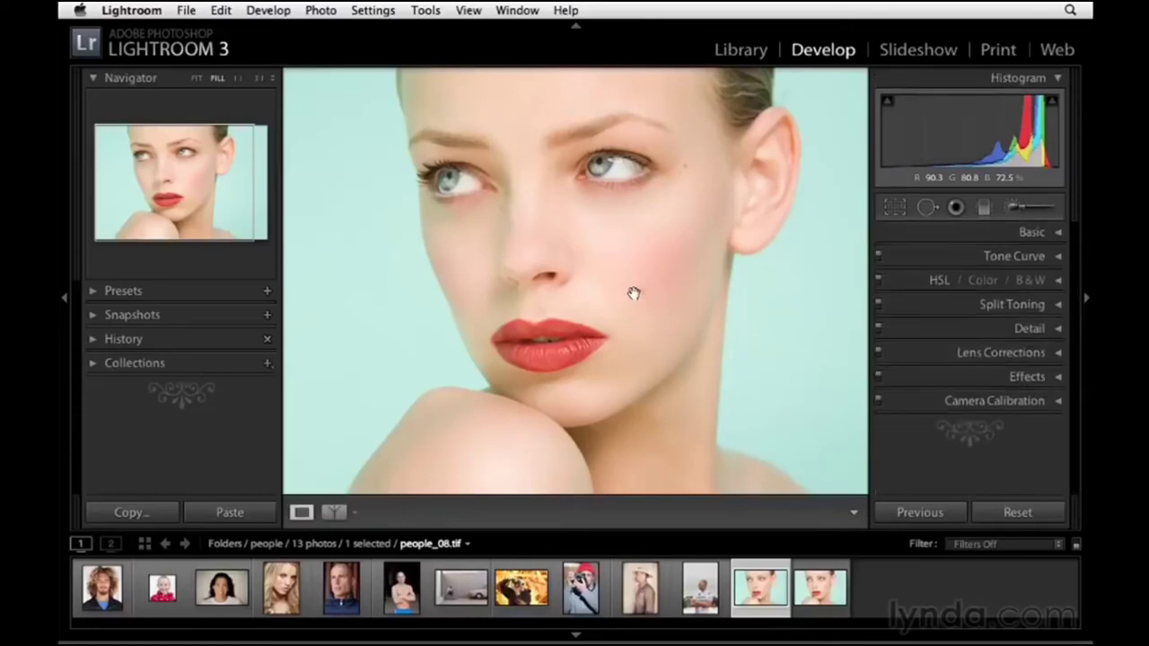
# Set Basic Fill Light 13, Contrast +18, Clarity +32, Saturation −18, and warm Temp slightly
pyautogui.click(1032, 233)
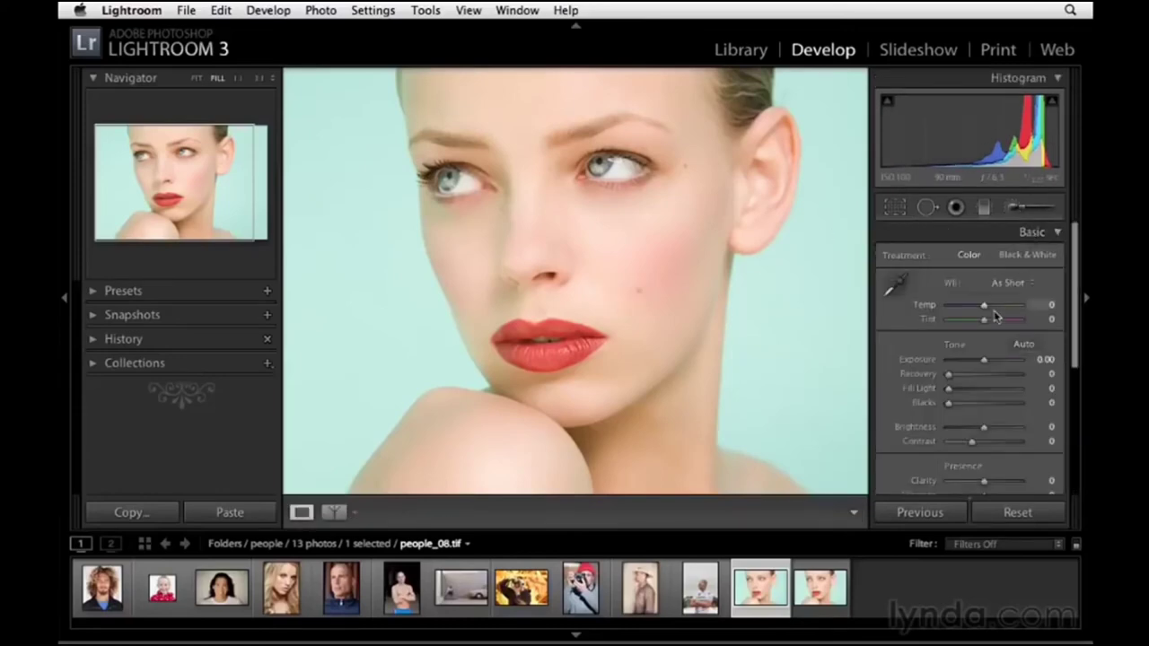
pyautogui.moveTo(947, 387); pyautogui.dragTo(956, 388)
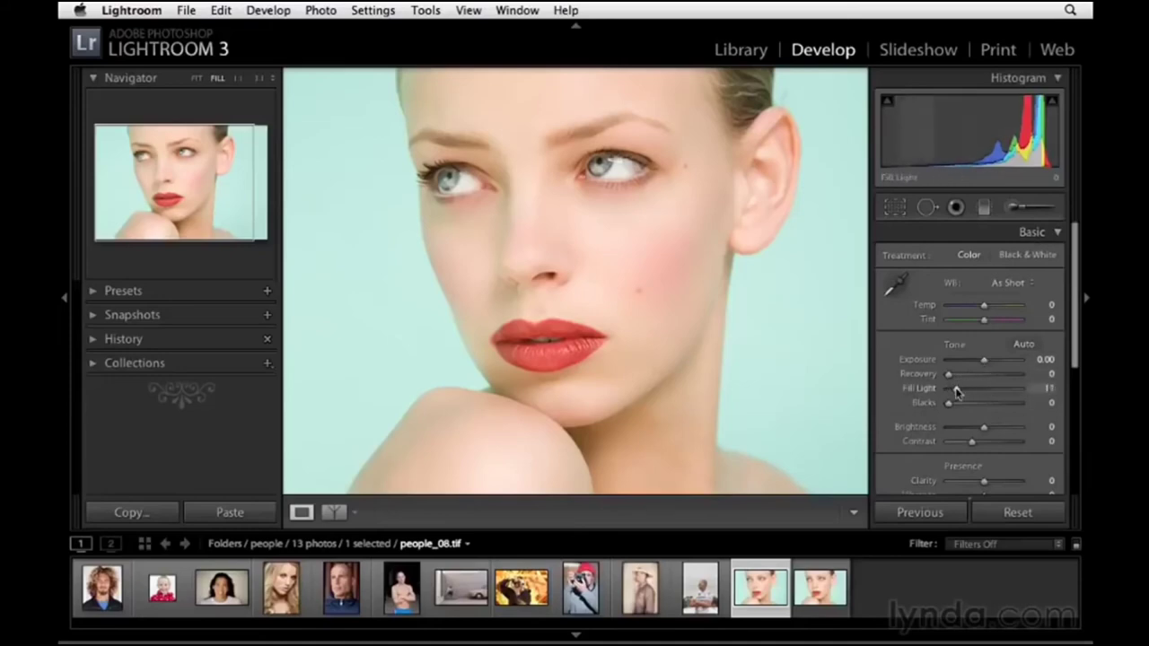
pyautogui.click(981, 443)
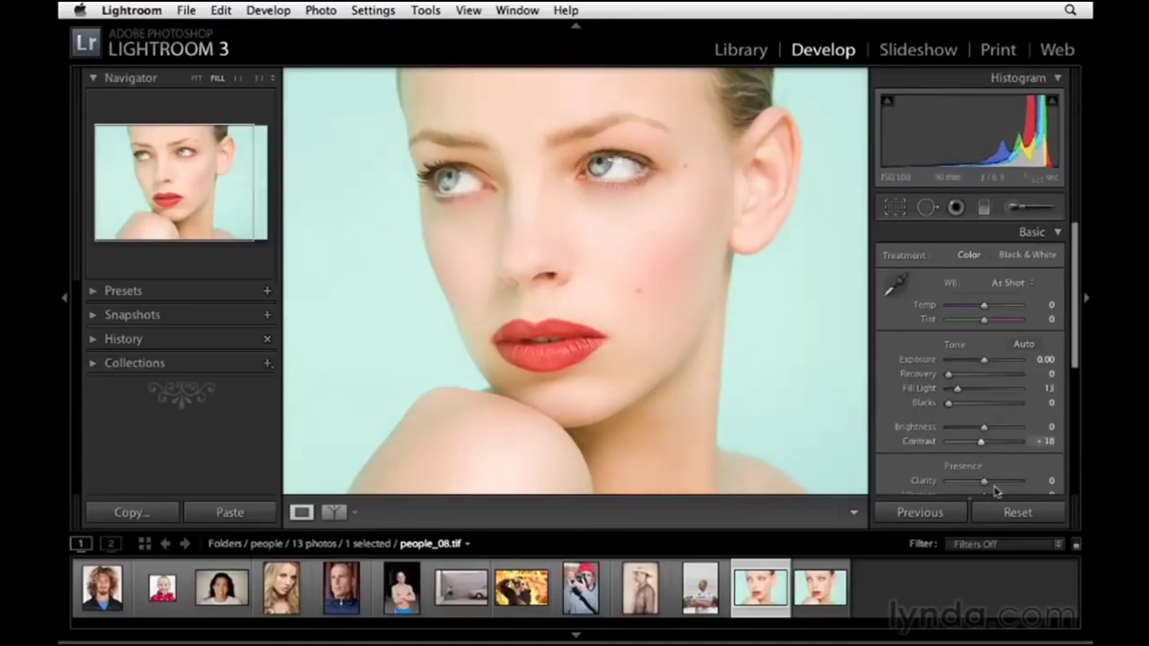
pyautogui.click(994, 480)
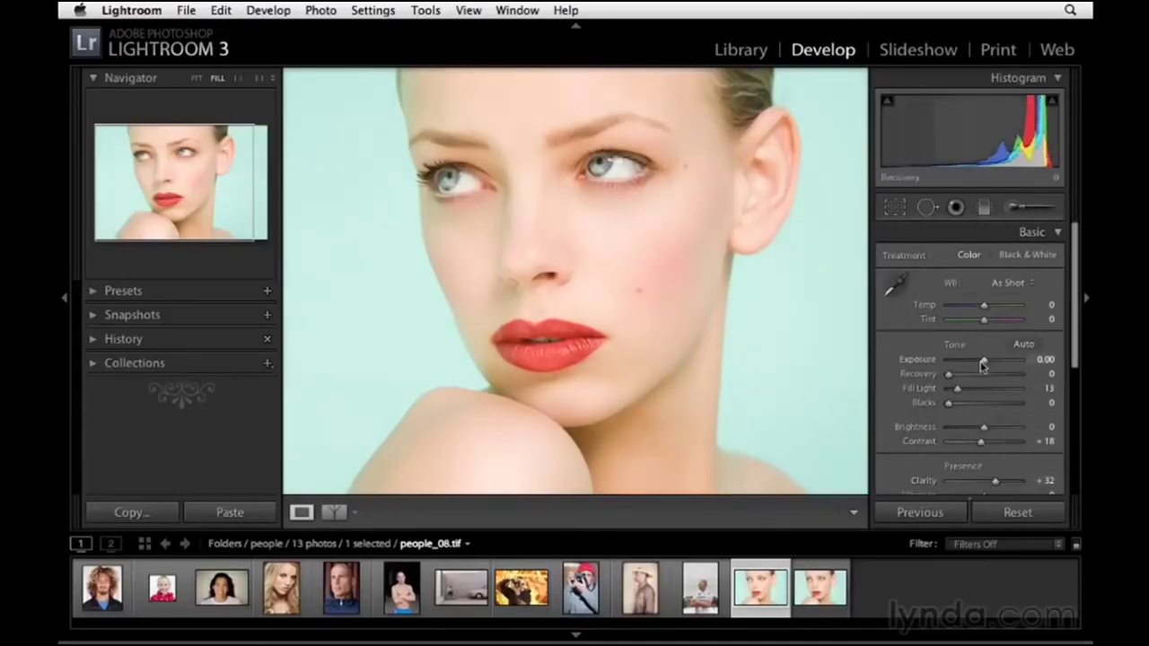
pyautogui.scroll(-2, 976, 342)
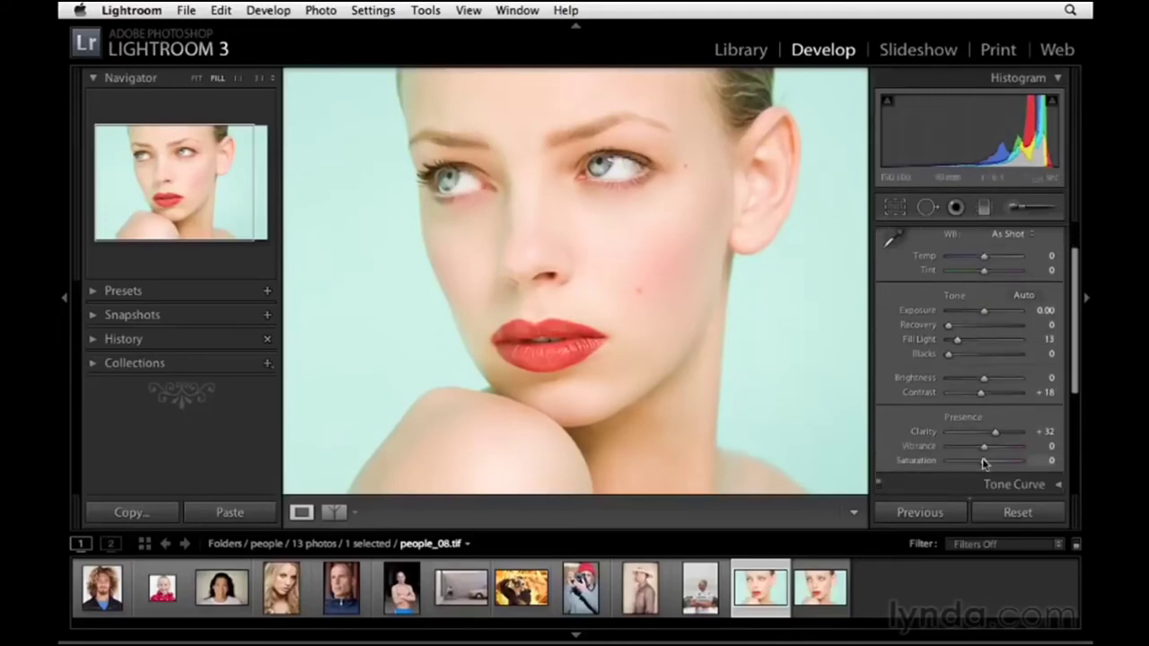
pyautogui.moveTo(980, 463); pyautogui.dragTo(978, 463)
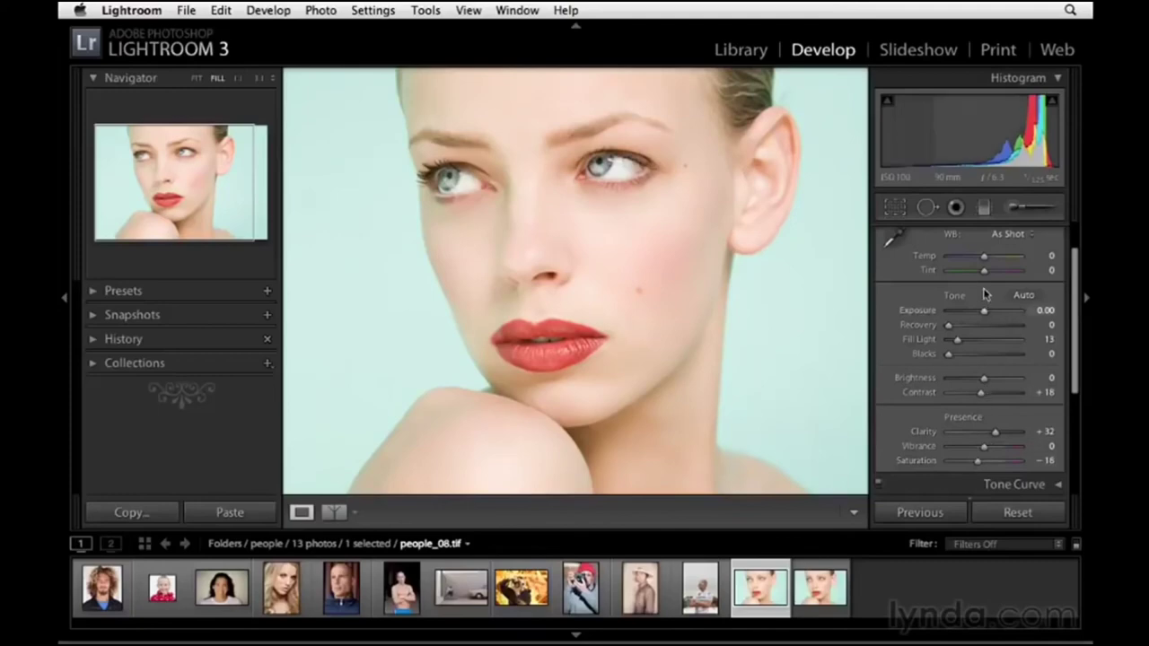
pyautogui.moveTo(982, 256); pyautogui.dragTo(988, 261)
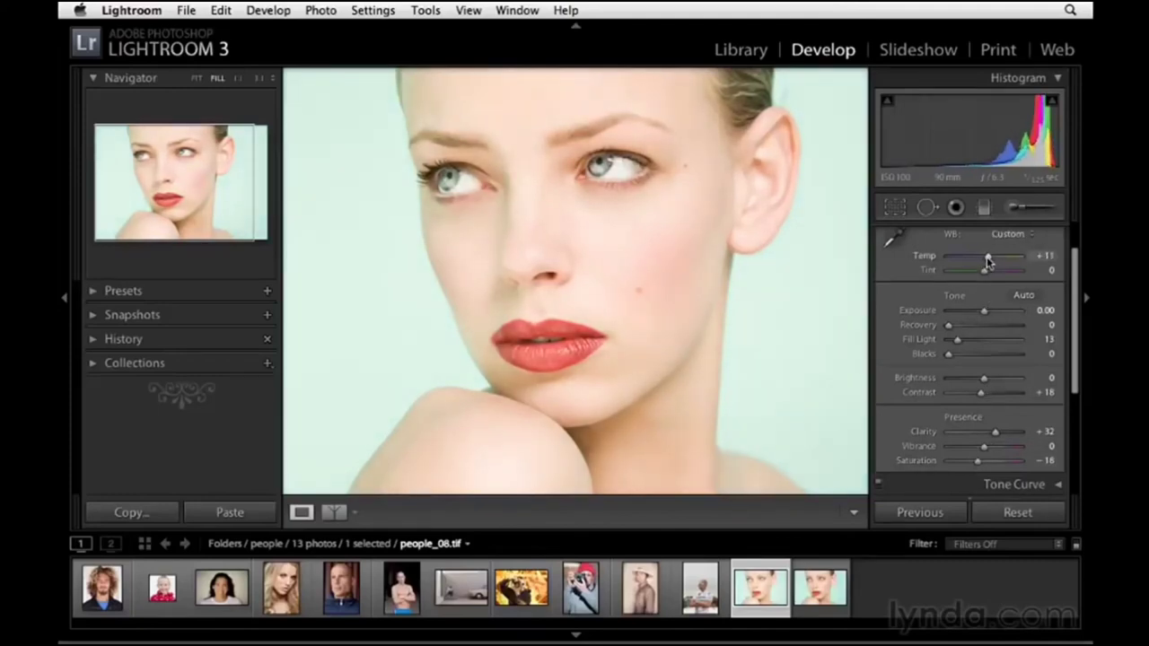
# Compare the warmed photo with the original, then ease Temp back to +9
pyautogui.press('\\')
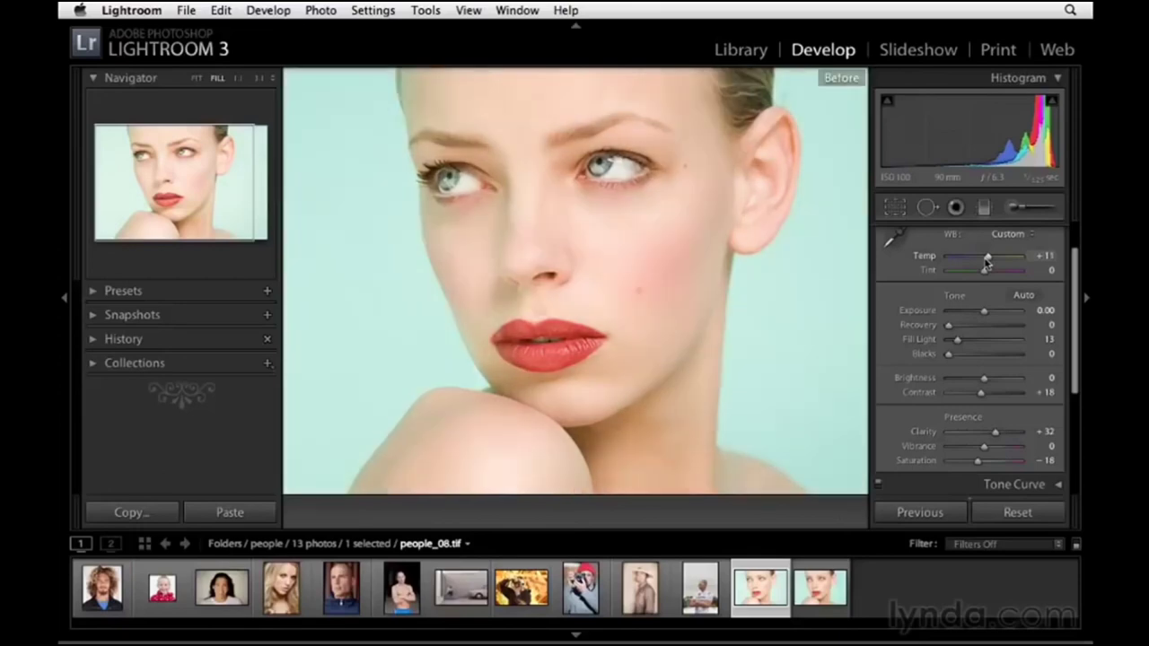
pyautogui.press('\\')
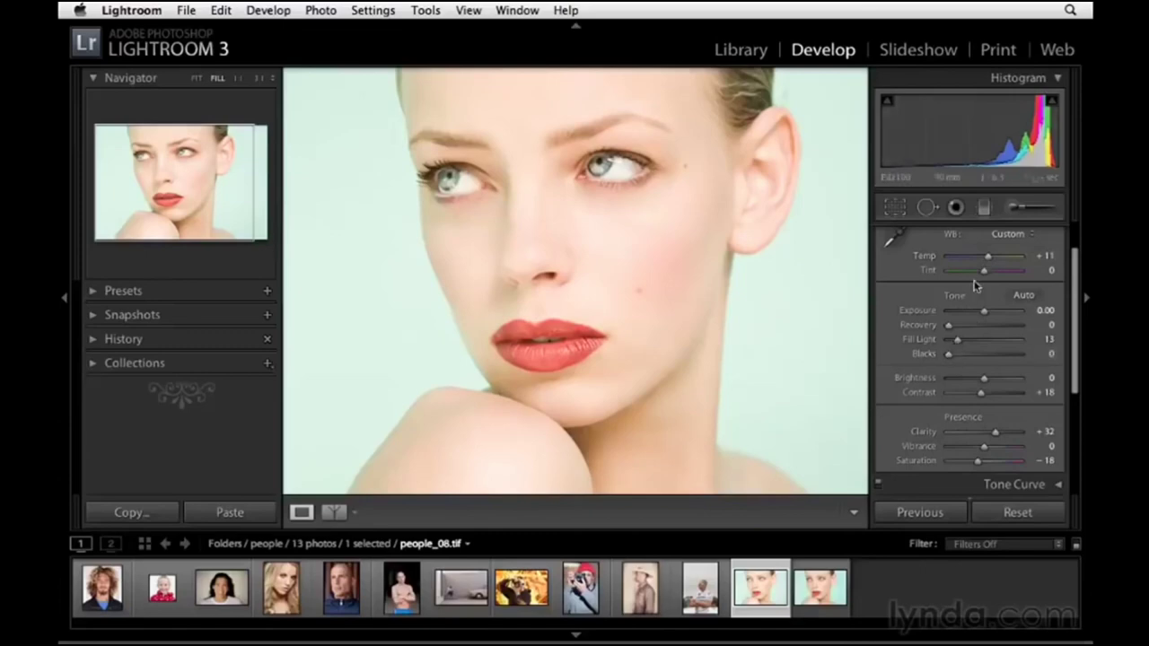
pyautogui.moveTo(989, 259); pyautogui.dragTo(987, 259)
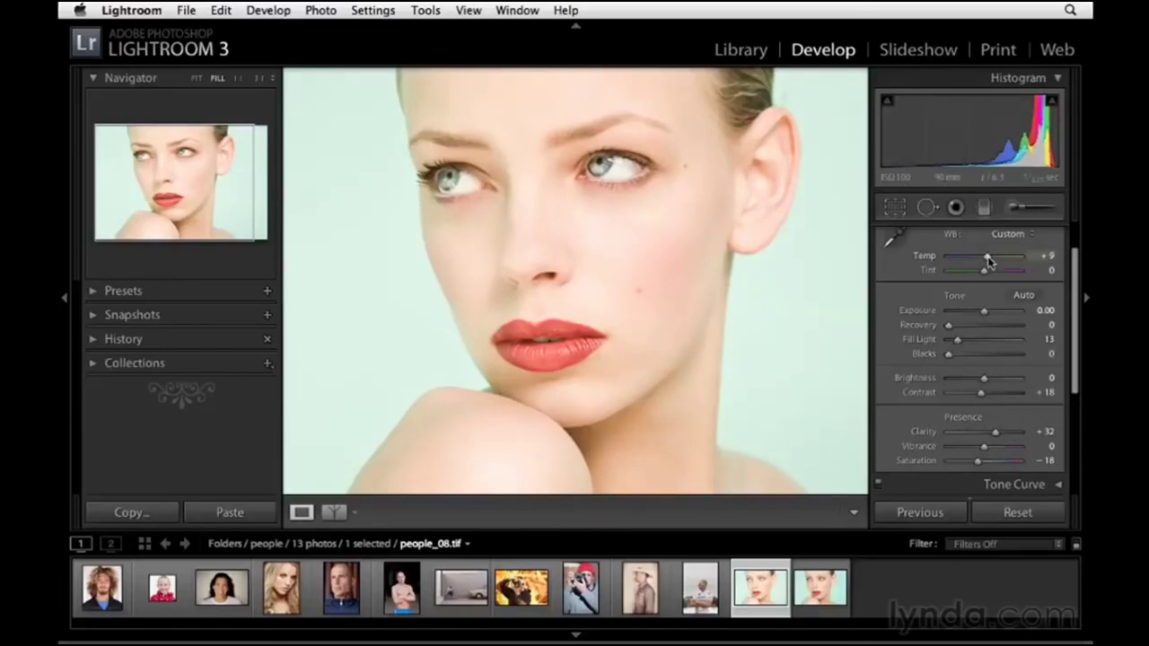